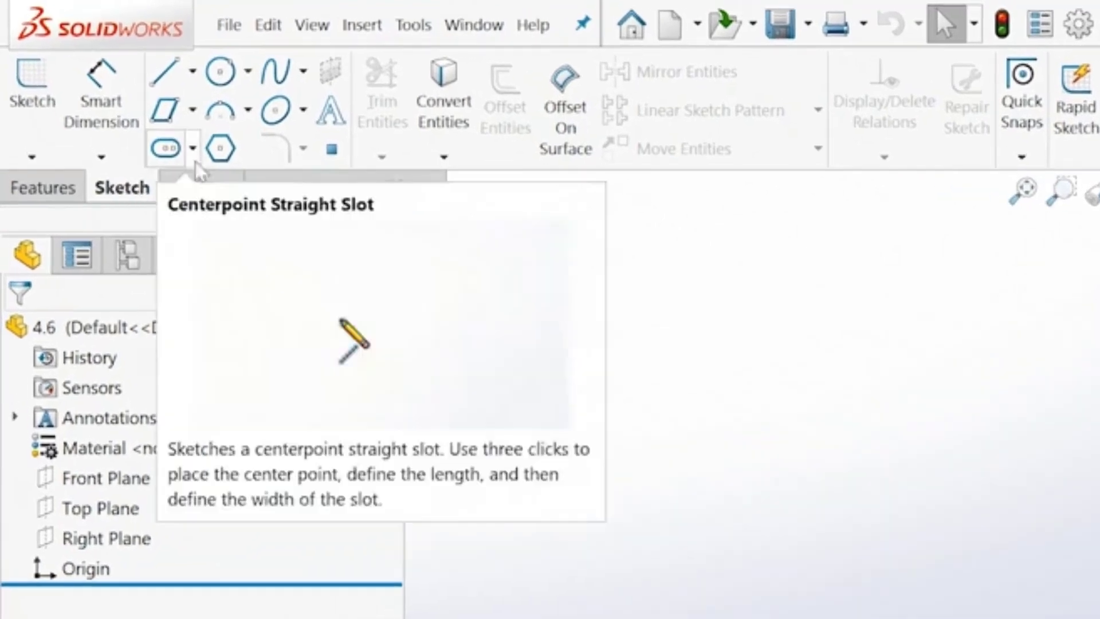
Start a polygon sketch on the Front Plane and set the number of sides to 3
click(221, 150)
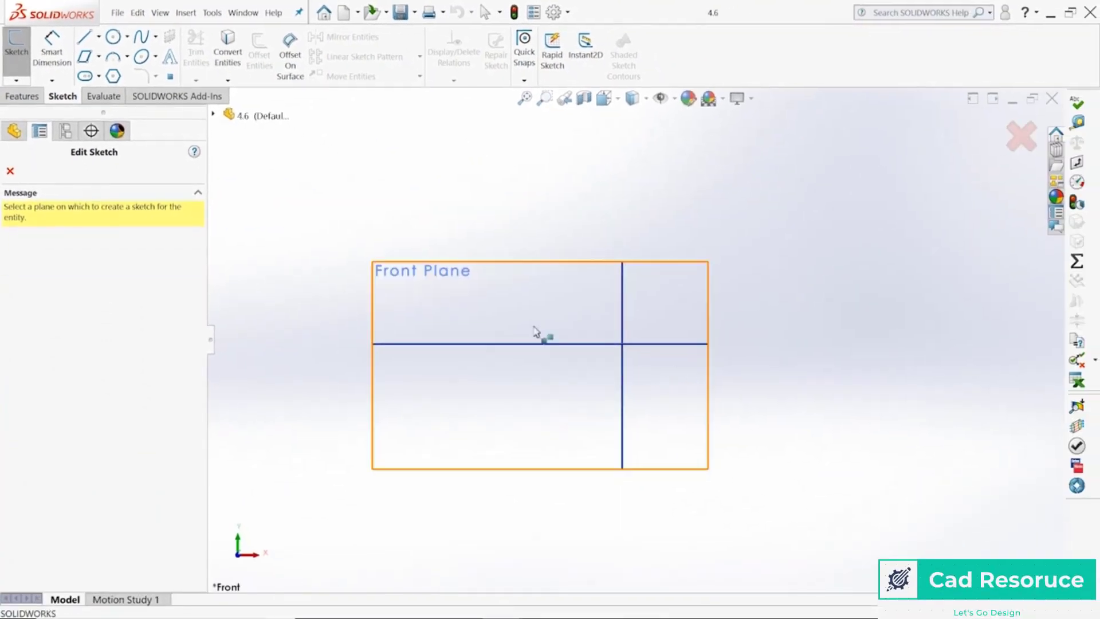
click(456, 266)
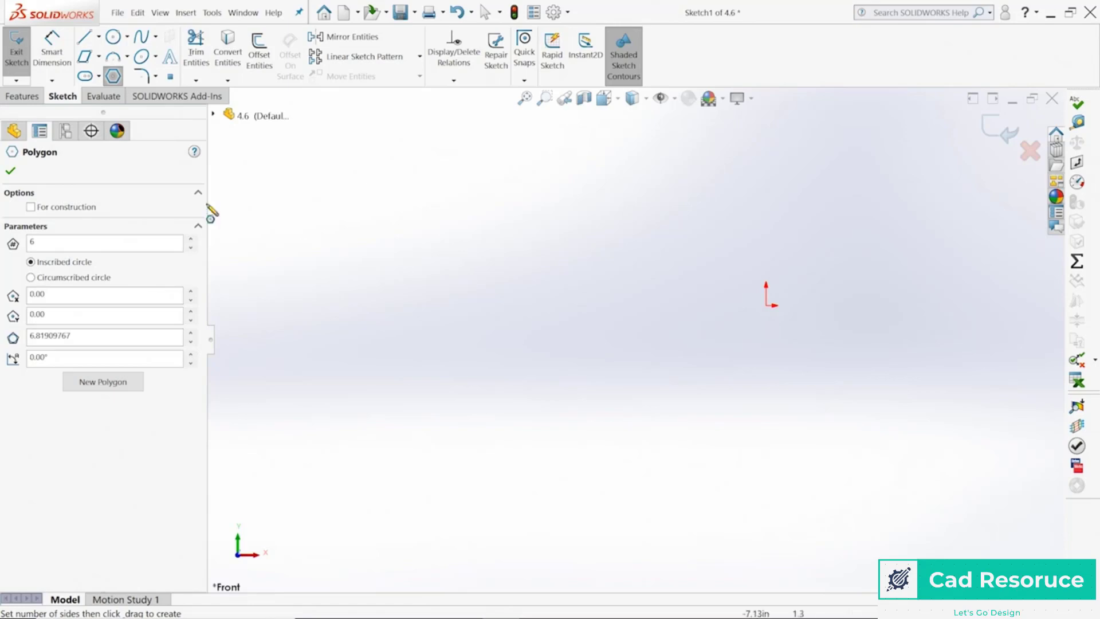
double_click(29, 240)
text(6)
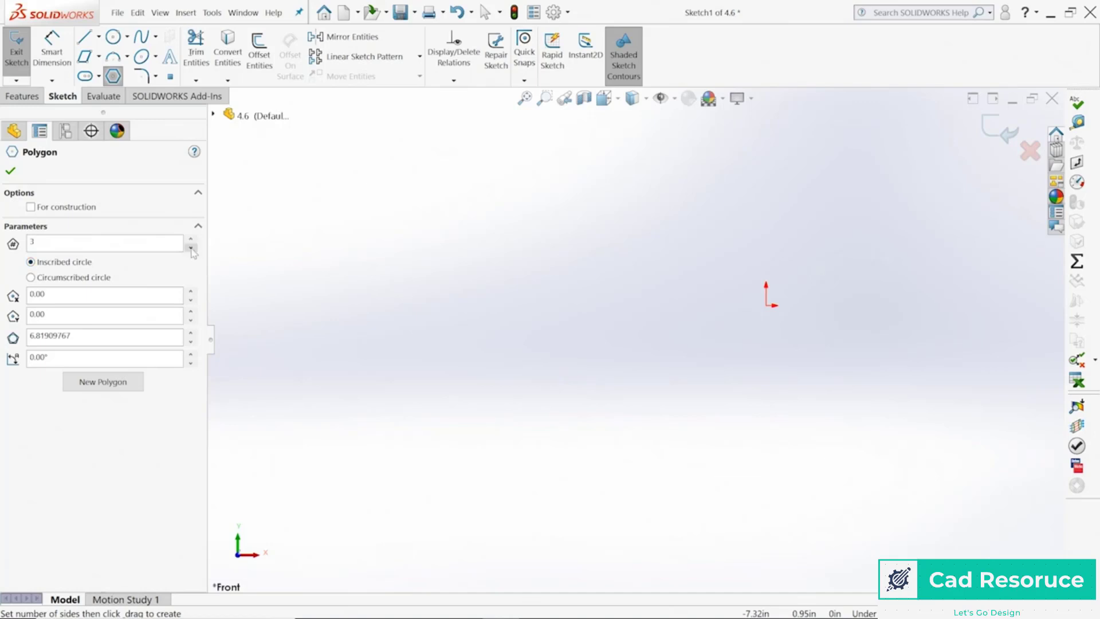
Draw a triangle inside a circumscribed construction circle (Ø3.62, 90°) and accept it
mouse_move(498, 265)
mouse_down()
mouse_move(572, 395)
mouse_move(640, 218)
mouse_move(498, 128)
mouse_up()
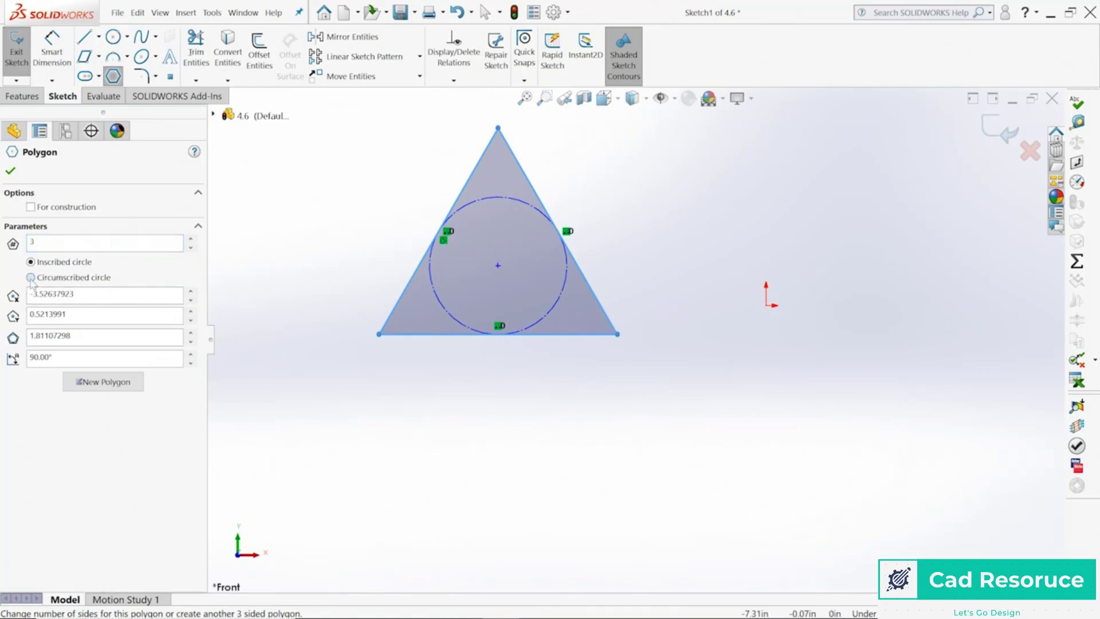
click(30, 277)
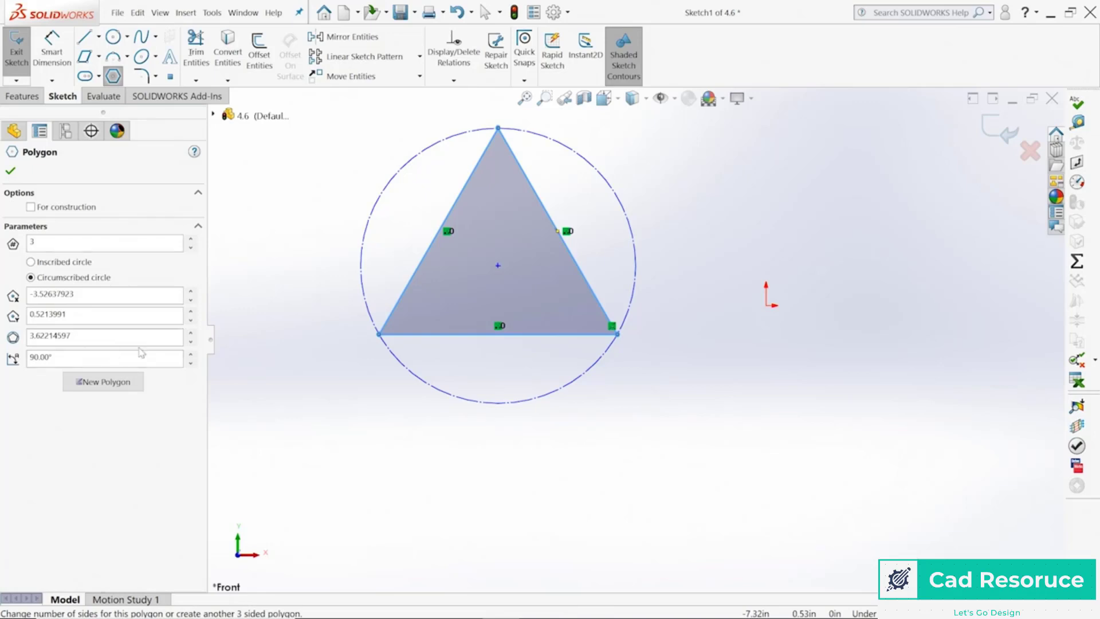
click(10, 170)
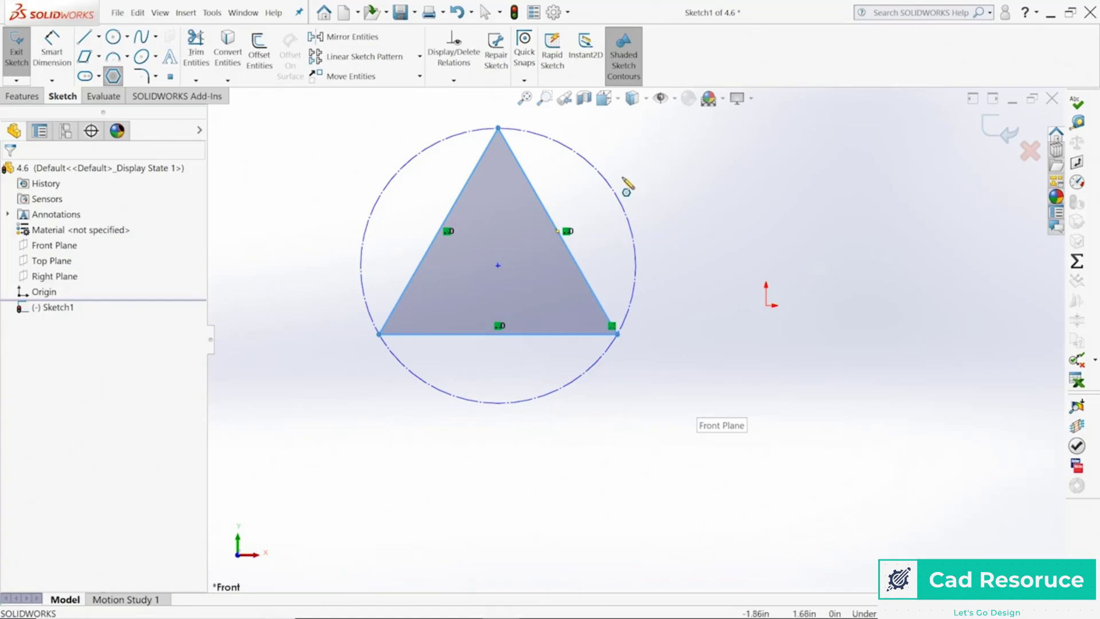
Make the triangle's base line horizontal and drag the triangle lower in the sketch
key(Escape)
click(544, 335)
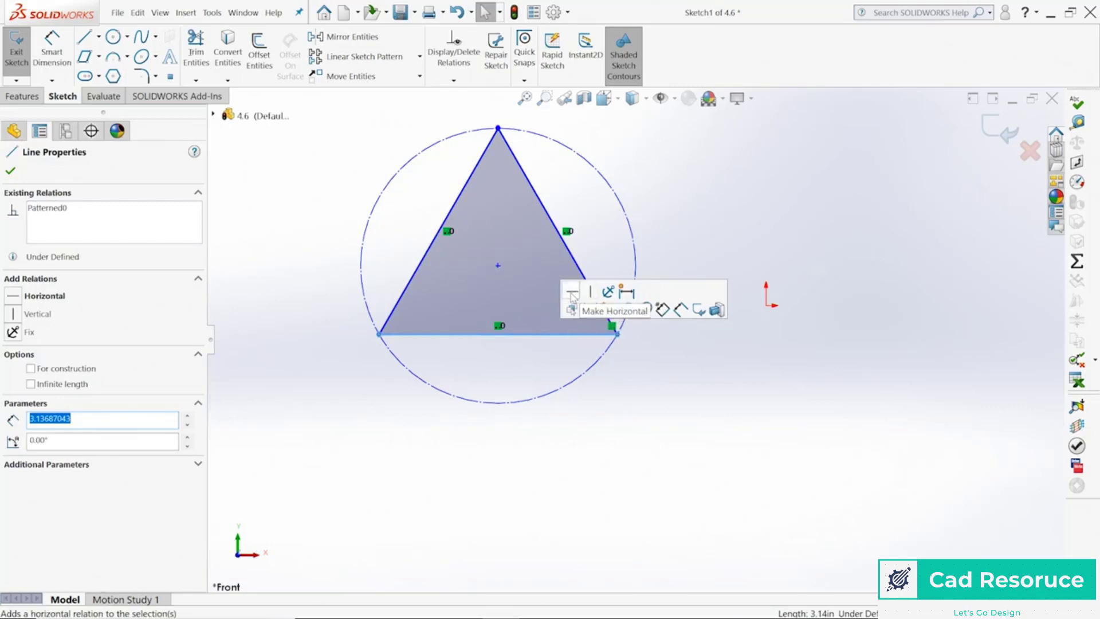
click(571, 293)
click(702, 235)
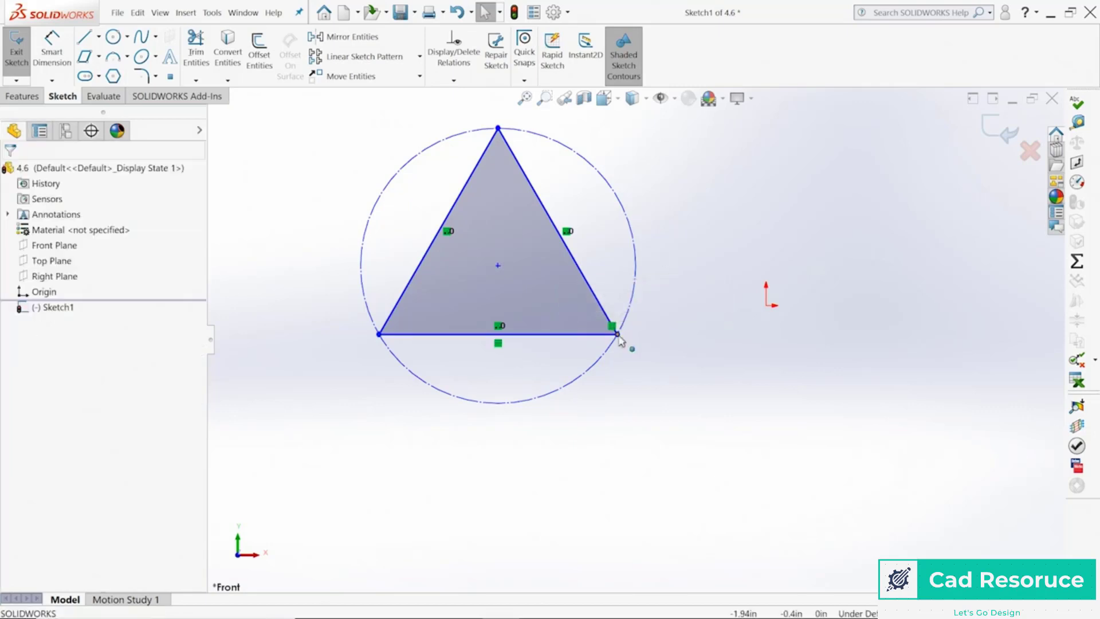
drag(618, 334, 621, 411)
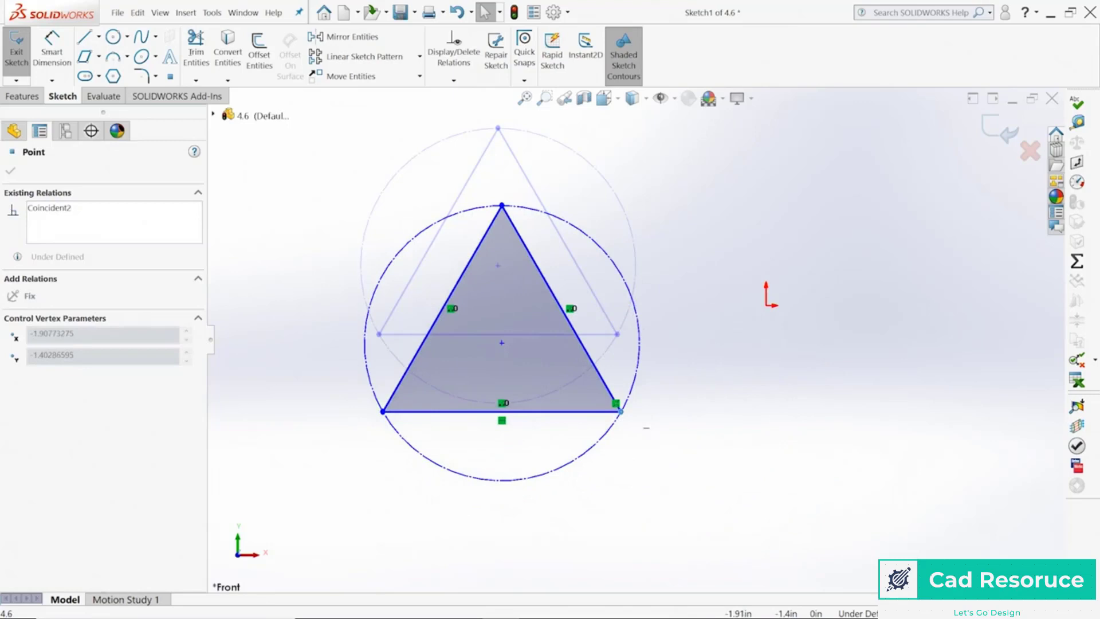
Dimension the triangle's circumscribed circle to Ø4 and move the dimension text to mid-height
click(51, 55)
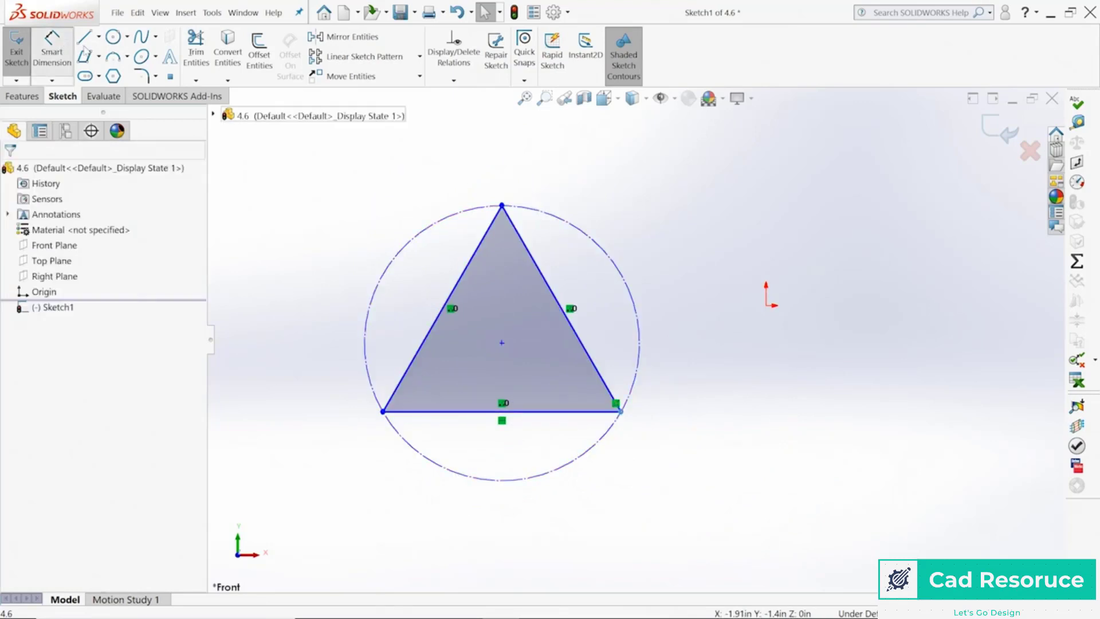
click(631, 282)
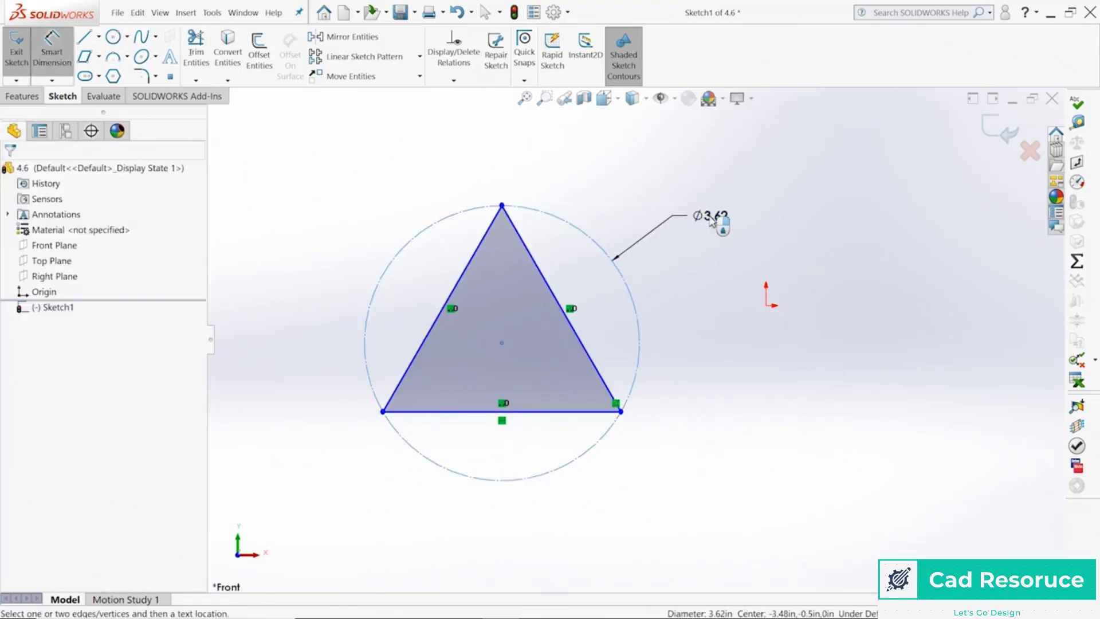
click(710, 222)
text(4)
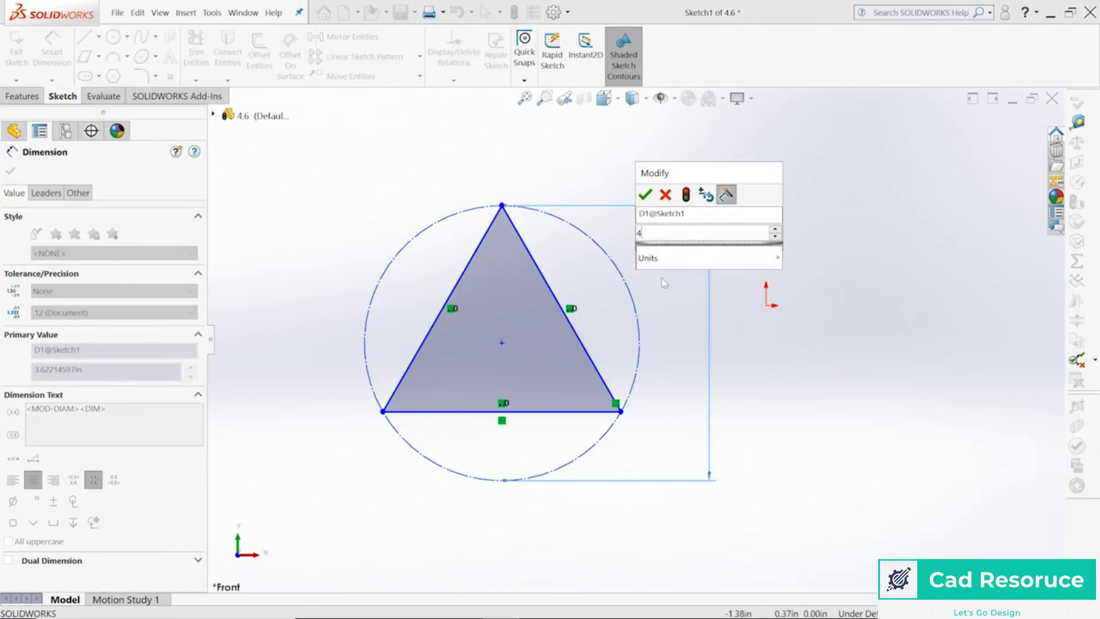
key(Return)
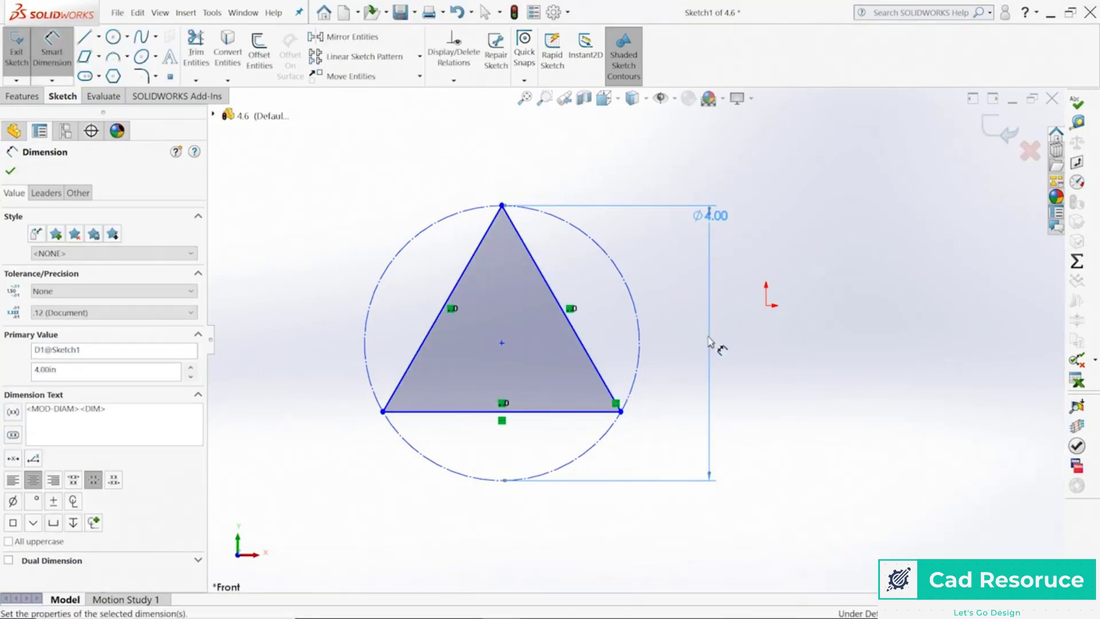
key(Escape)
drag(713, 215, 704, 316)
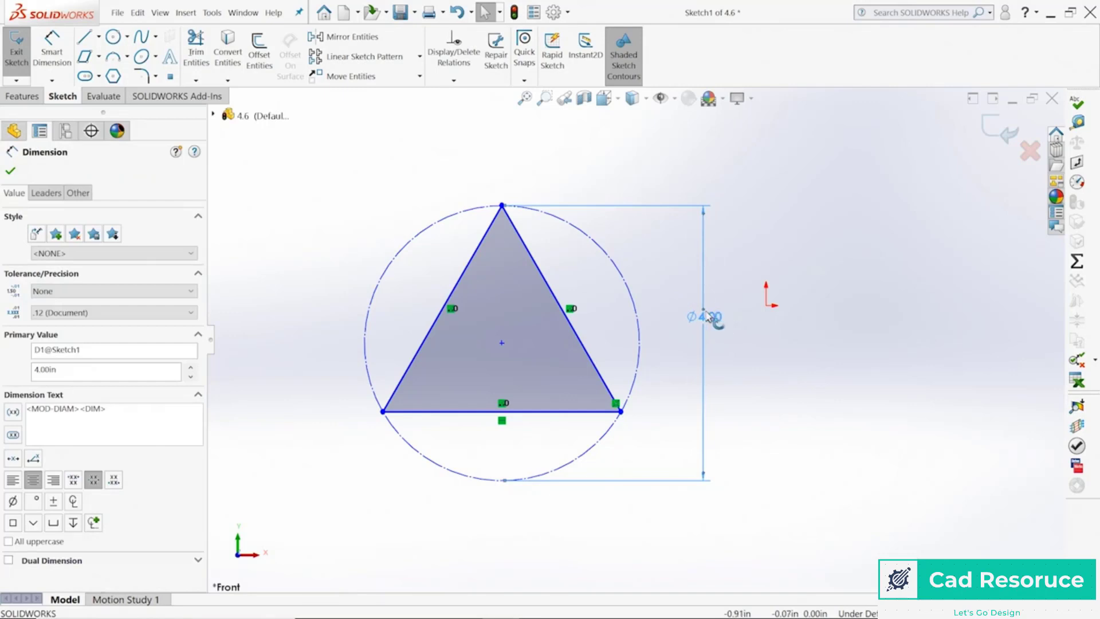
Delete the circle's Ø4 dimension and dimension the triangle's base line to 4.00 instead
key(Delete)
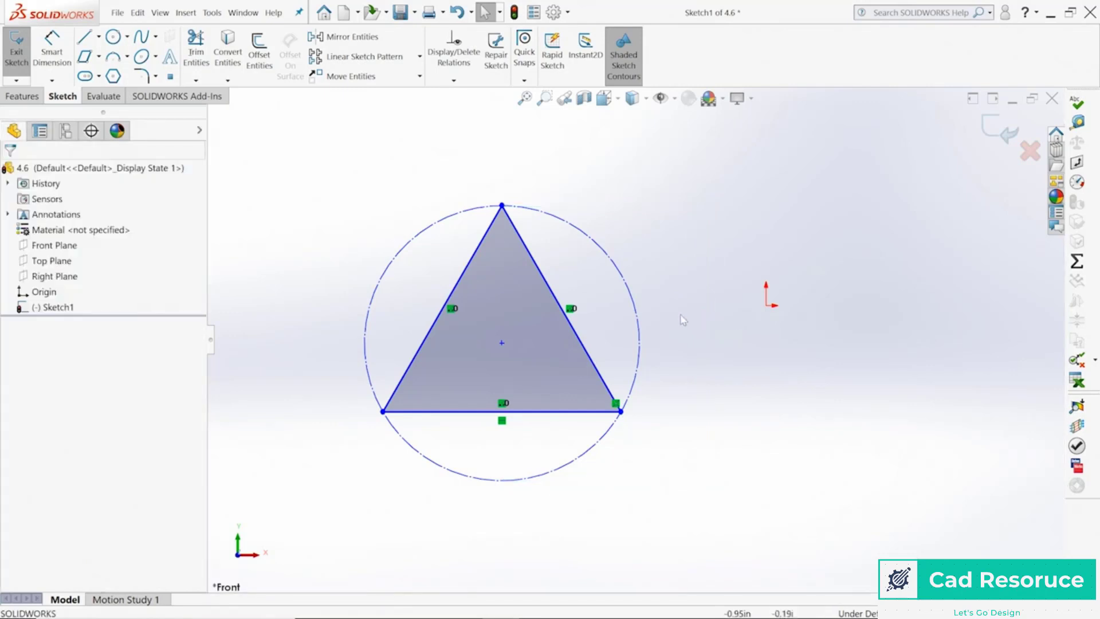
click(48, 57)
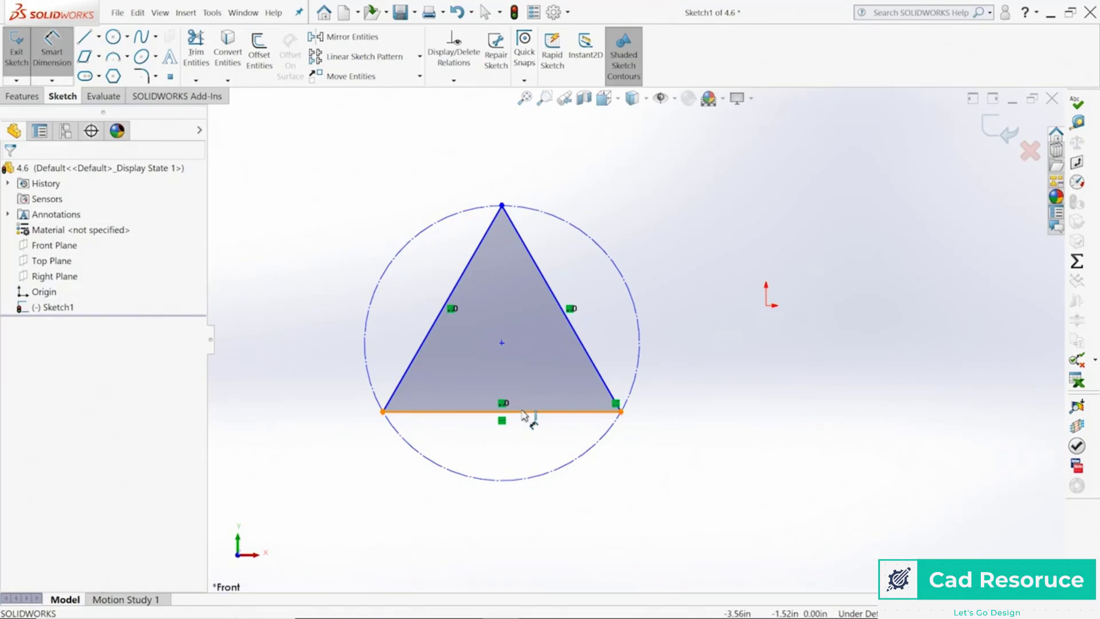
click(524, 416)
click(520, 521)
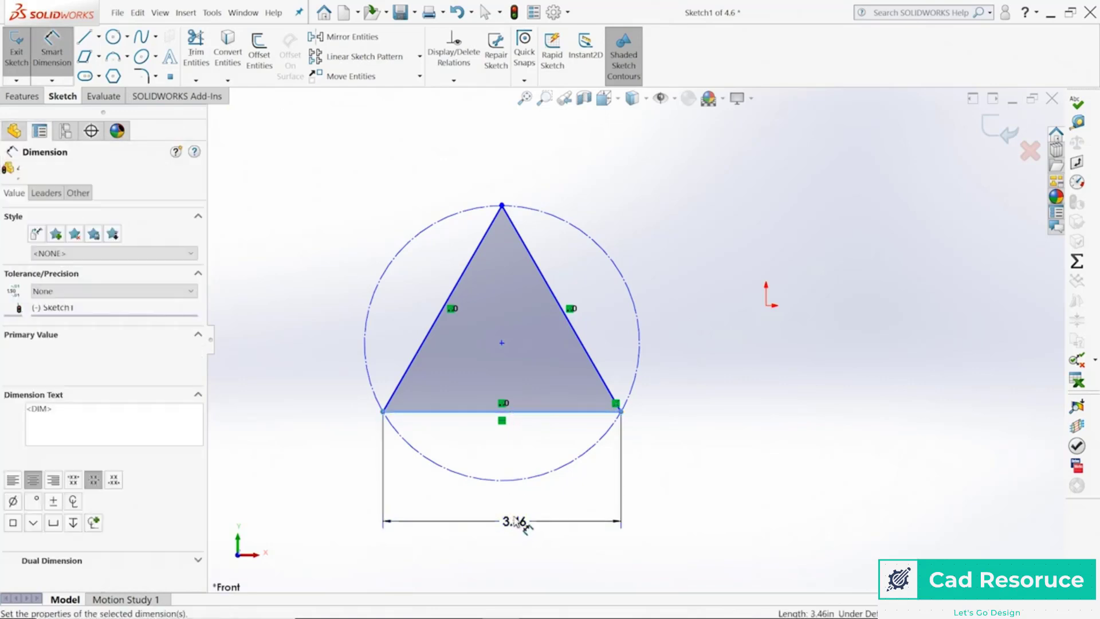
text(4.00in)
key(Return)
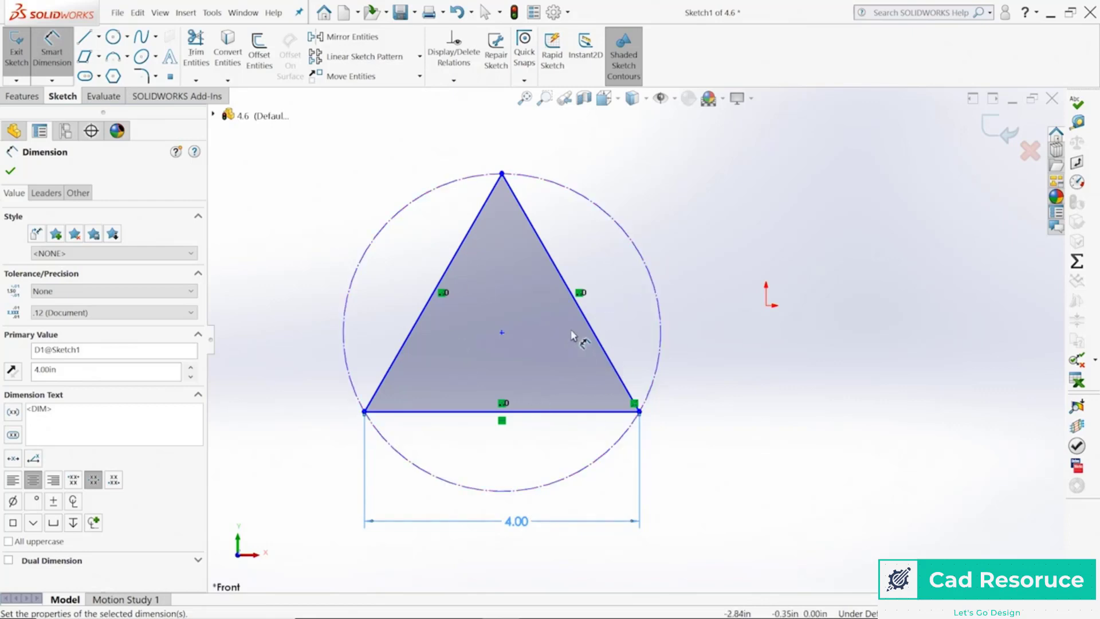
Draw a seven-sided polygon with an inscribed construction circle to the right of the triangle
click(116, 81)
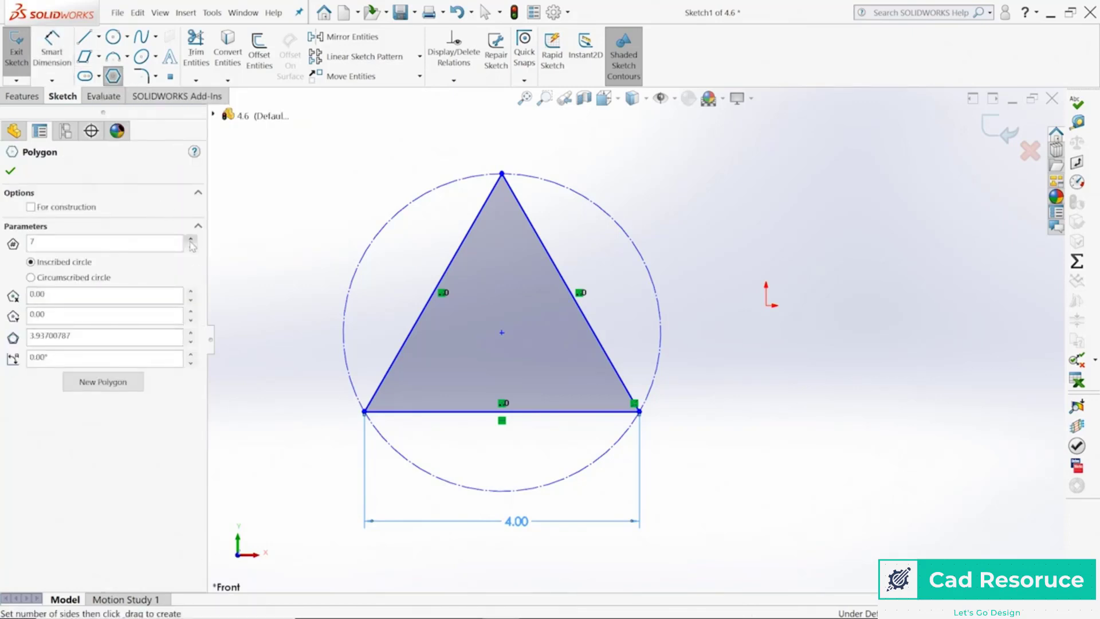
drag(871, 364, 876, 226)
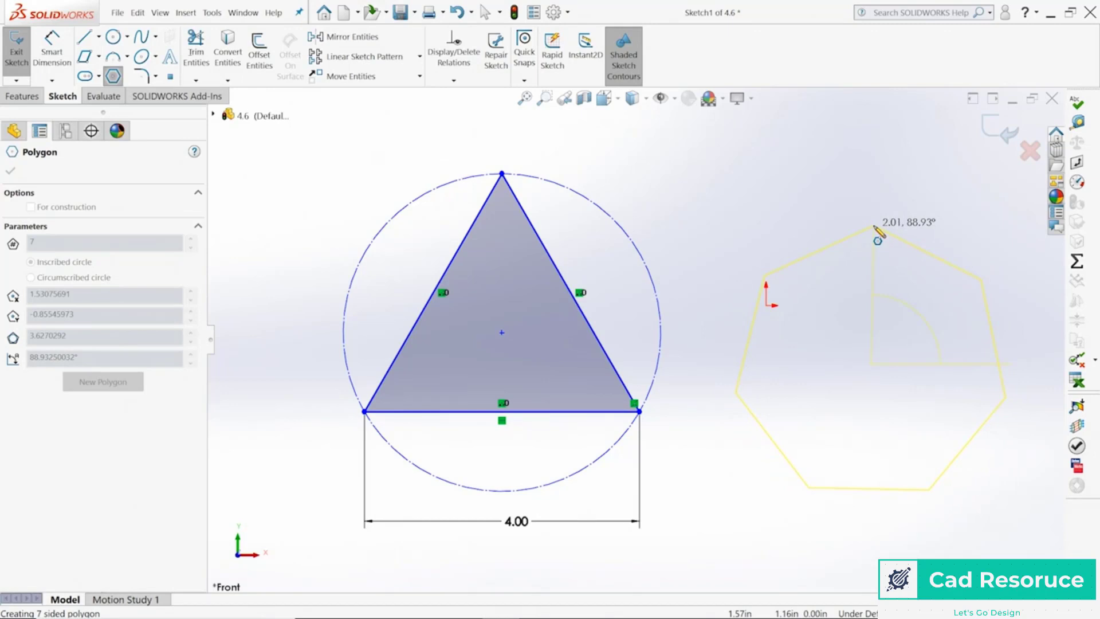
mouse_move(874, 227)
mouse_down()
mouse_move(849, 237)
mouse_move(850, 227)
mouse_up()
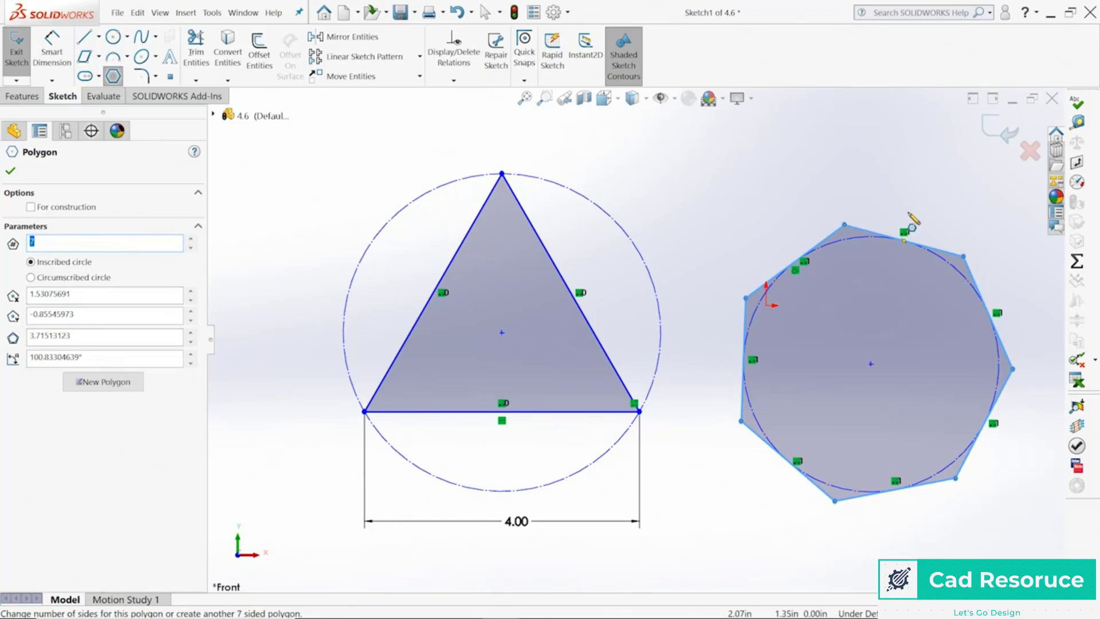
key(Escape)
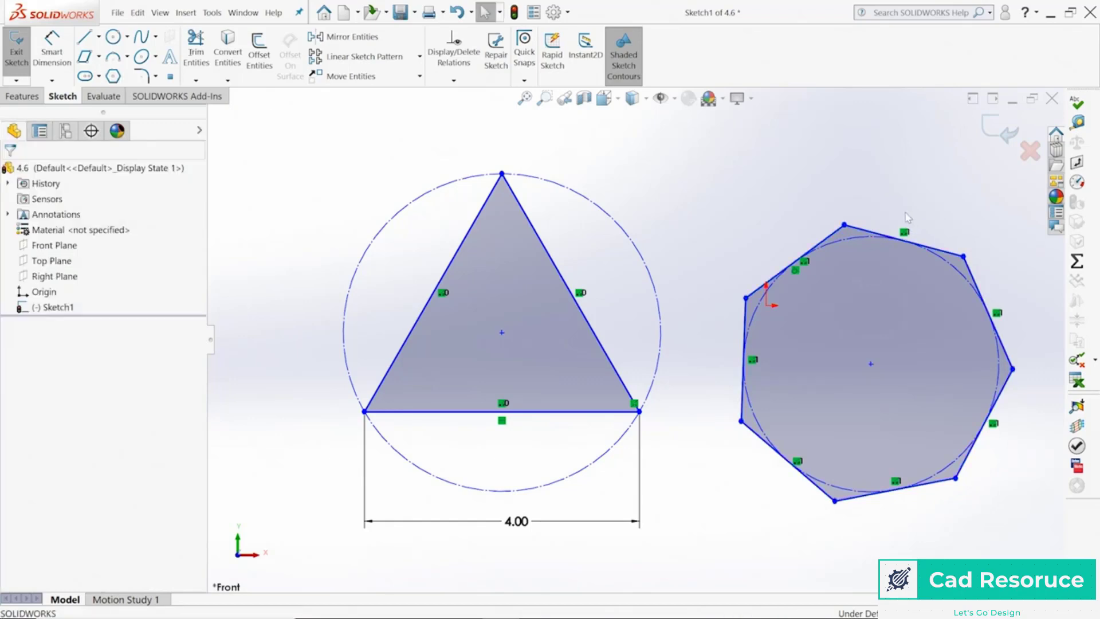
Draw a vertical centerline from the heptagon's centre to its top vertex
click(99, 37)
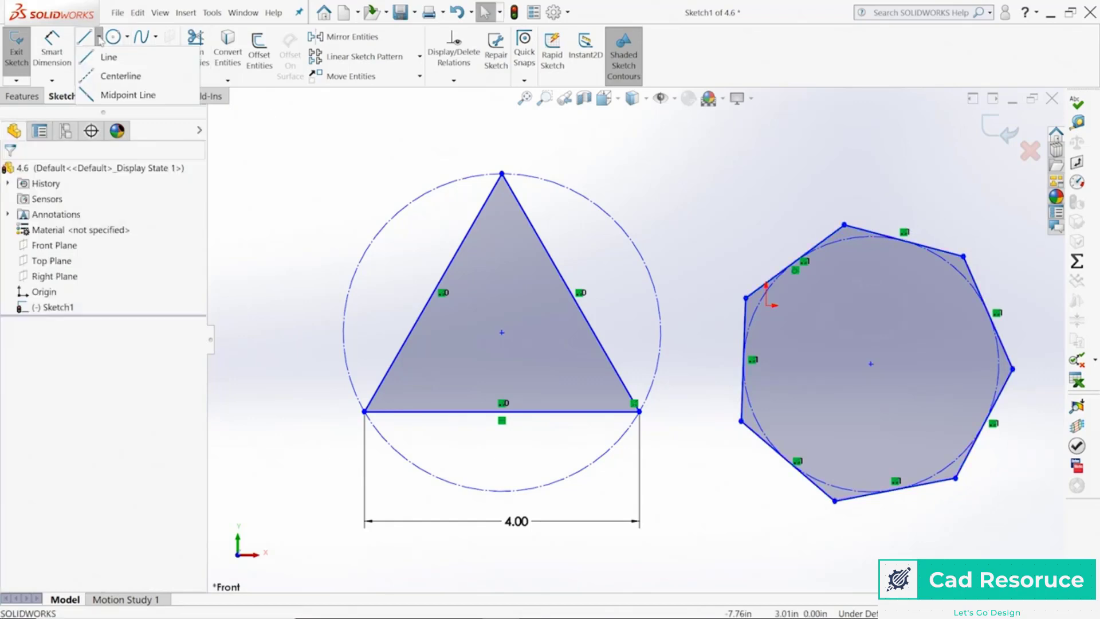
click(93, 76)
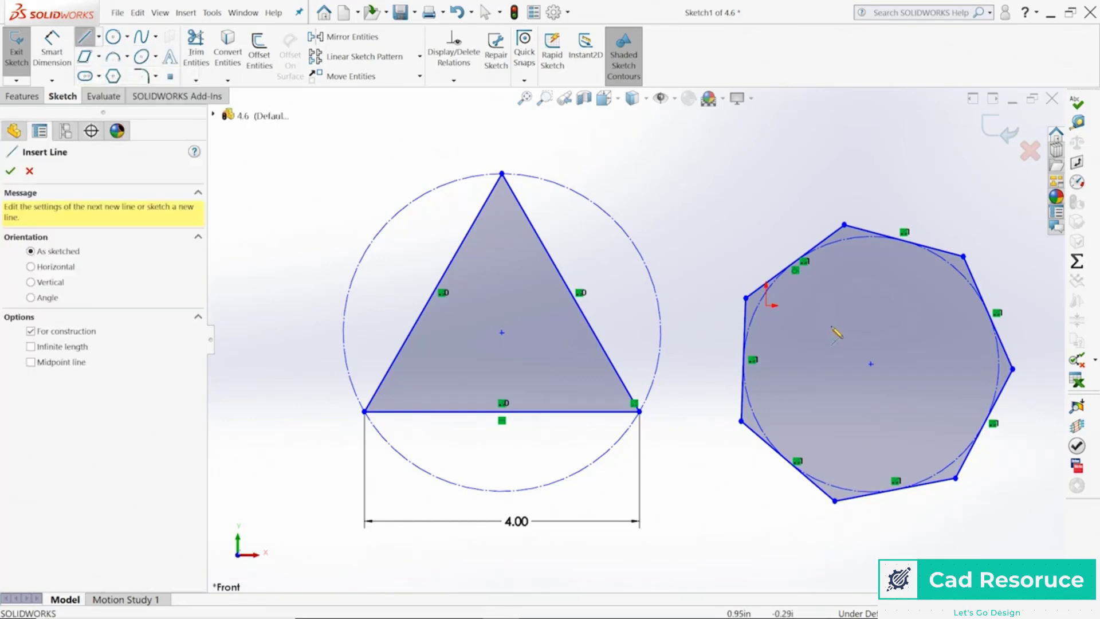
click(871, 363)
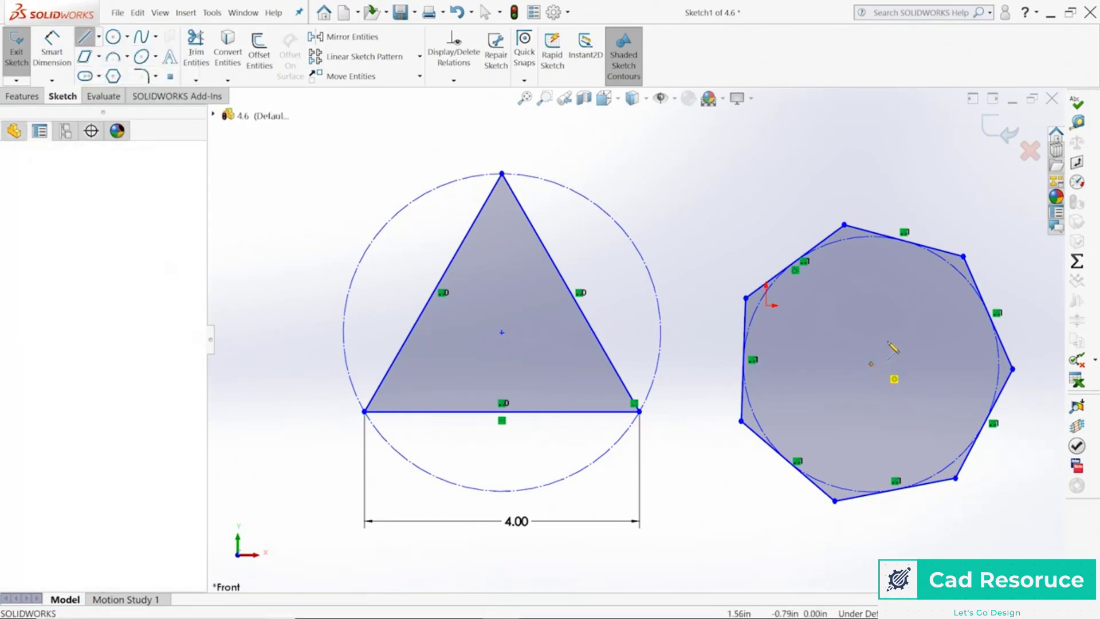
click(845, 225)
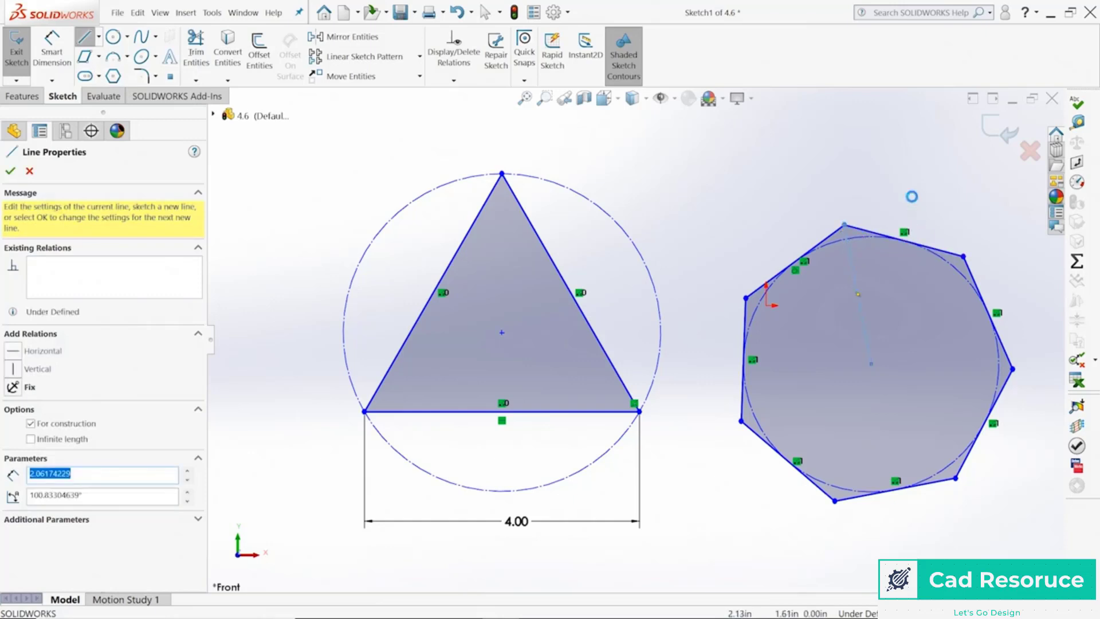
key(Escape)
click(854, 276)
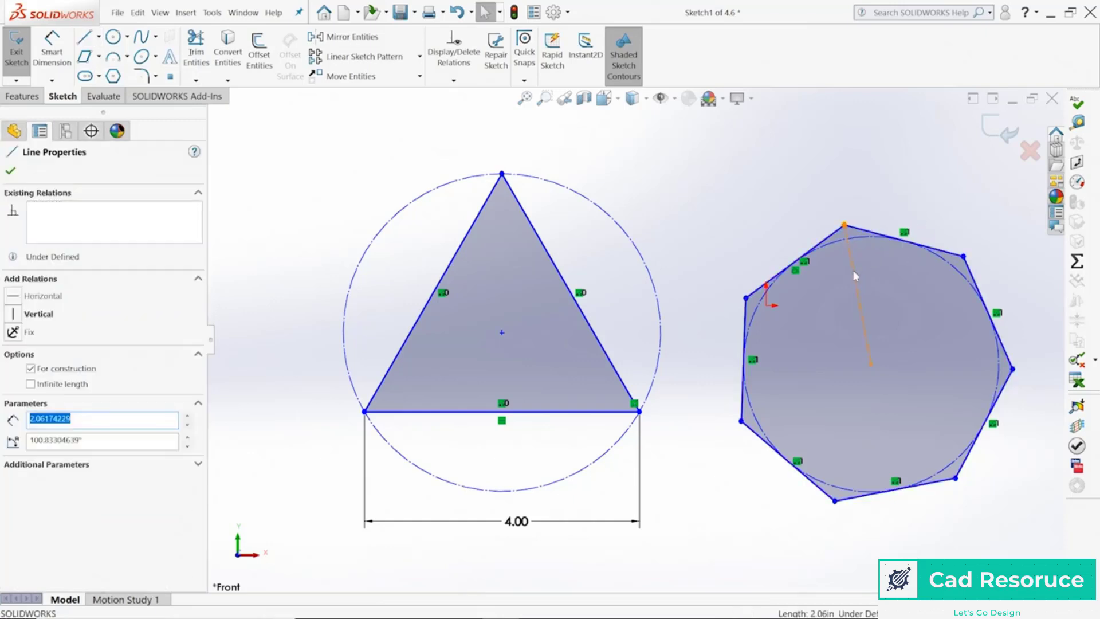
click(900, 226)
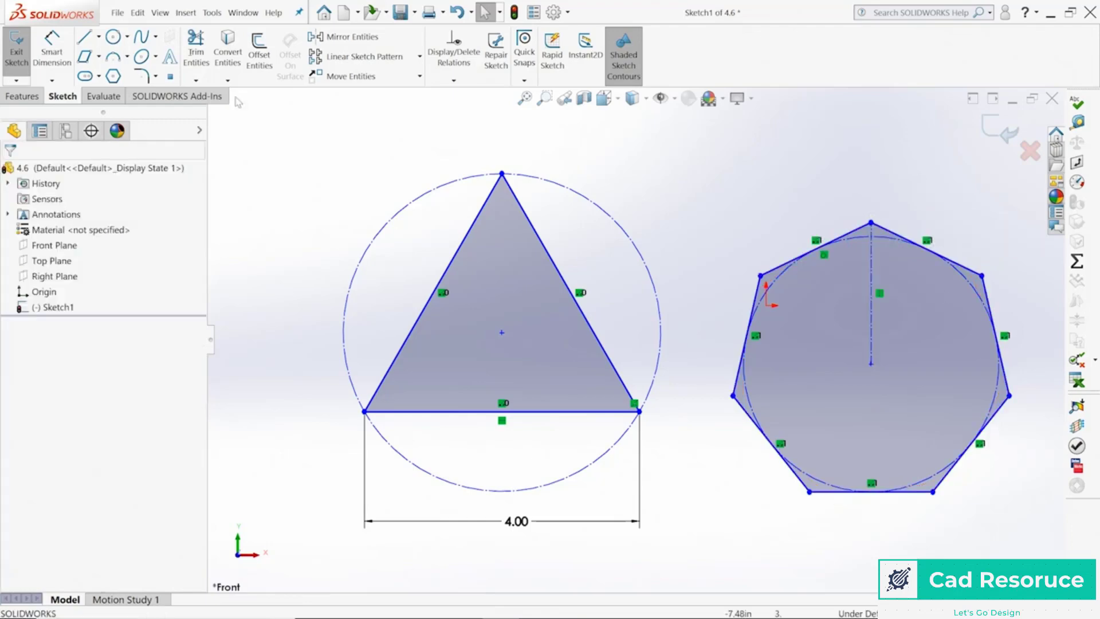
Dimension the heptagon's inscribed circle to a 4.00 diameter
key(d)
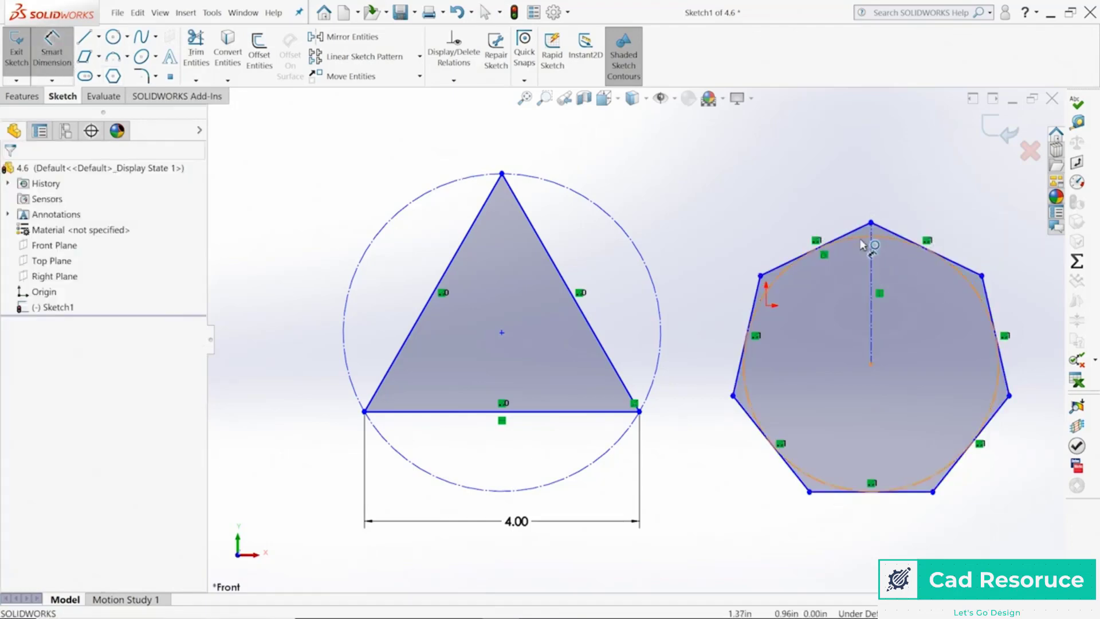
click(865, 237)
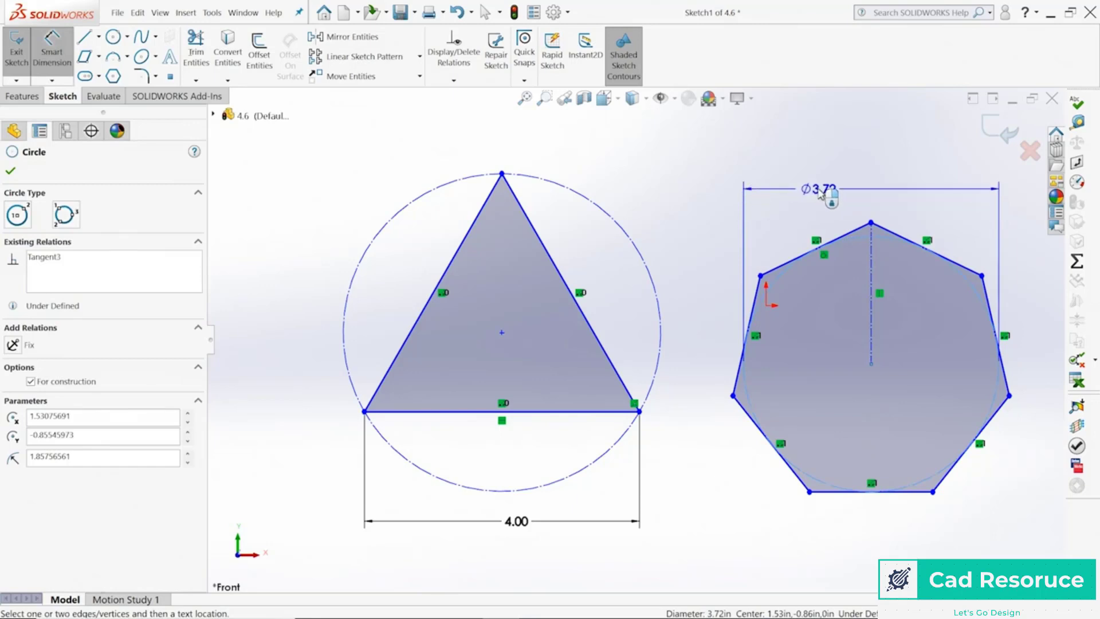
click(819, 194)
text(4)
key(Return)
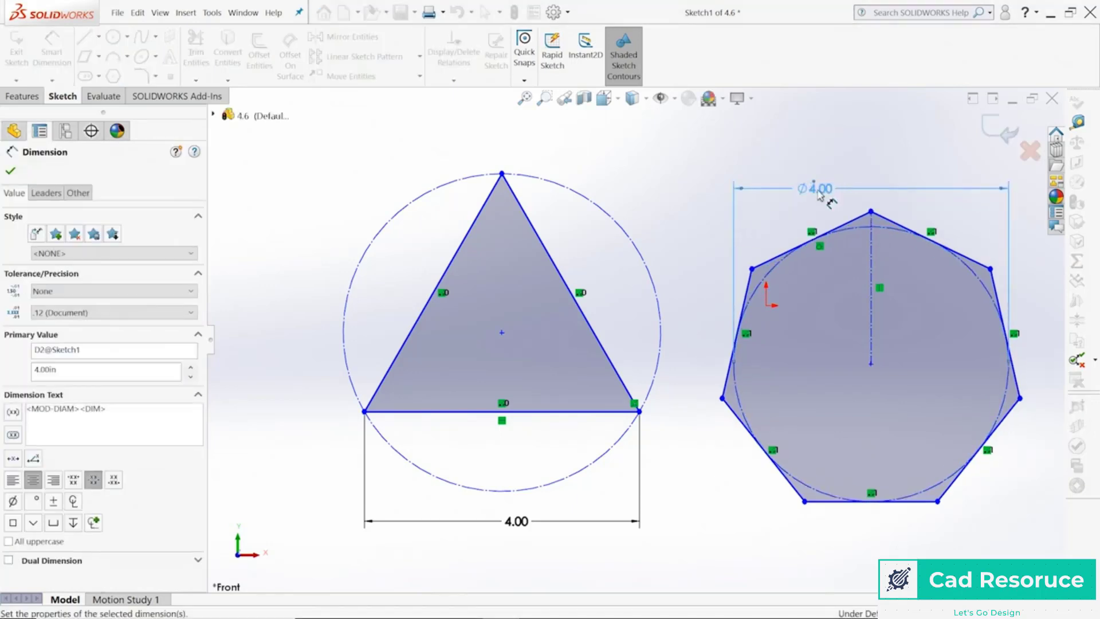
key(Escape)
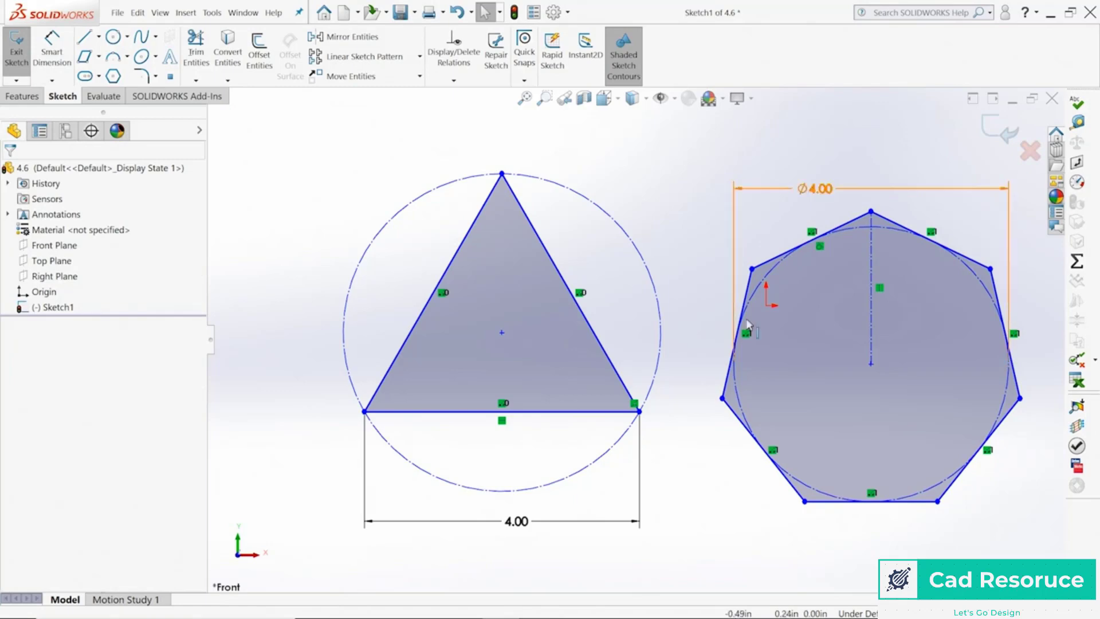
Nudge the heptagon up and right, undoing a trial circle deletion and vertex distortion
click(805, 503)
drag(805, 503, 811, 477)
click(806, 526)
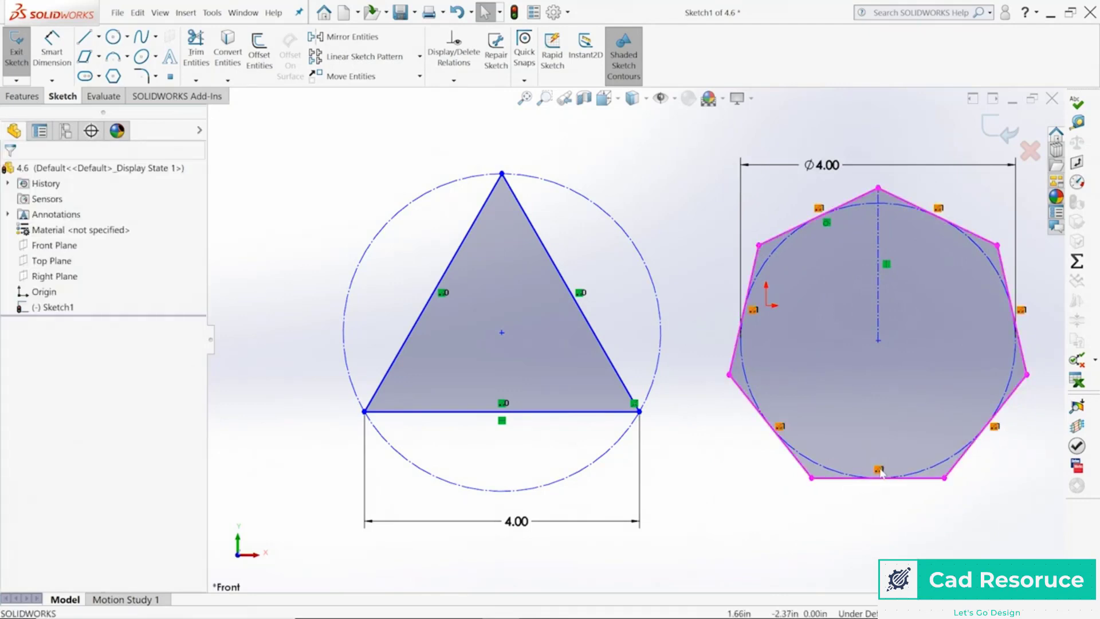
key(Delete)
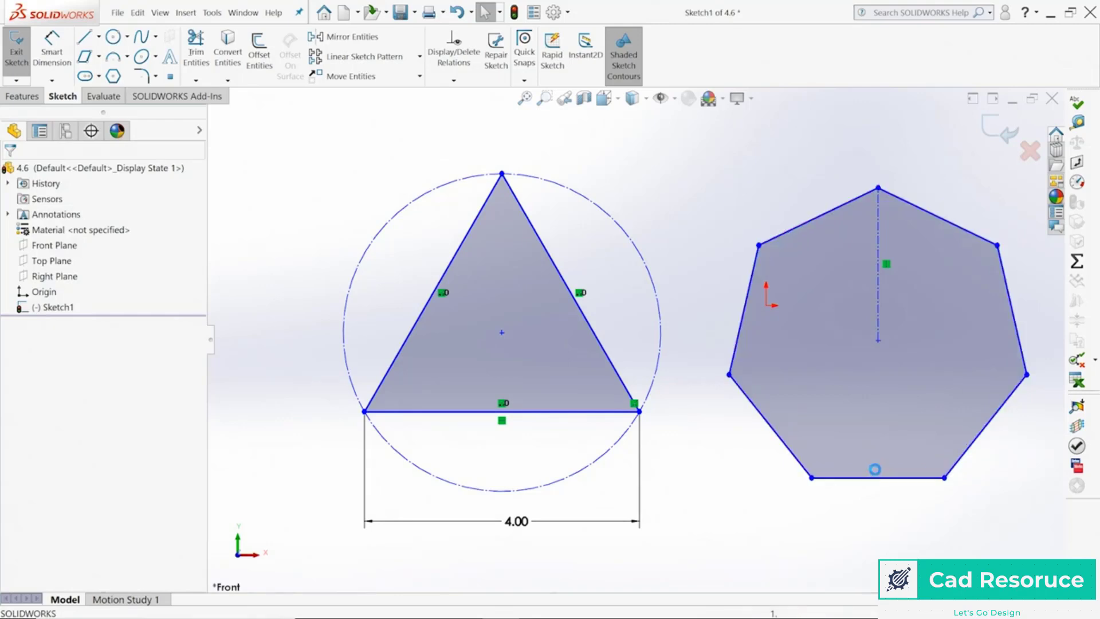
drag(946, 484, 992, 515)
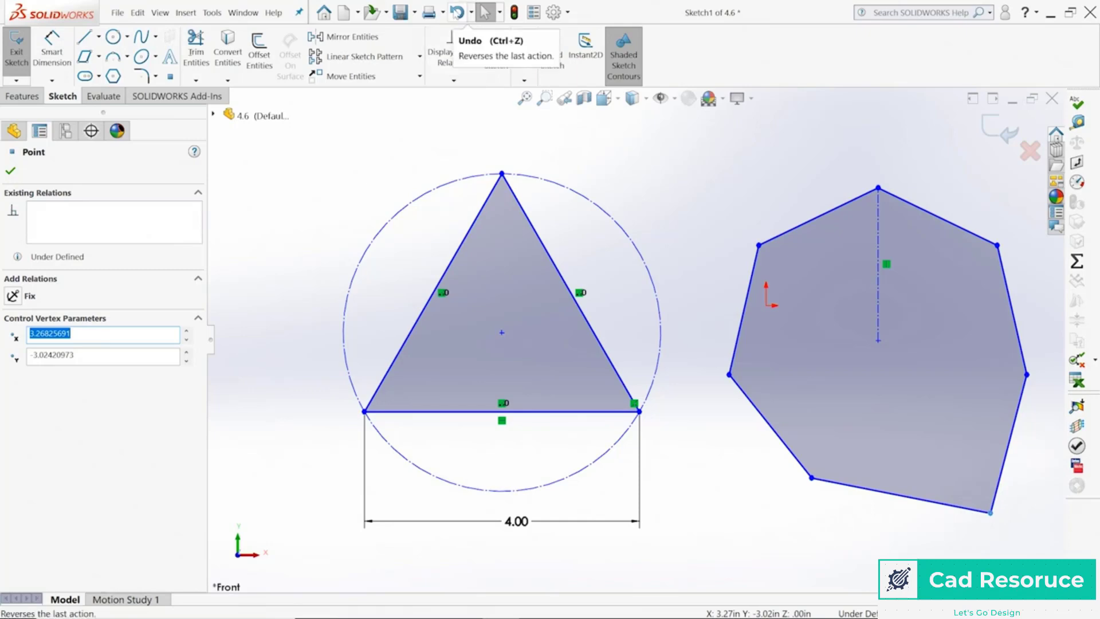
click(456, 12)
click(455, 12)
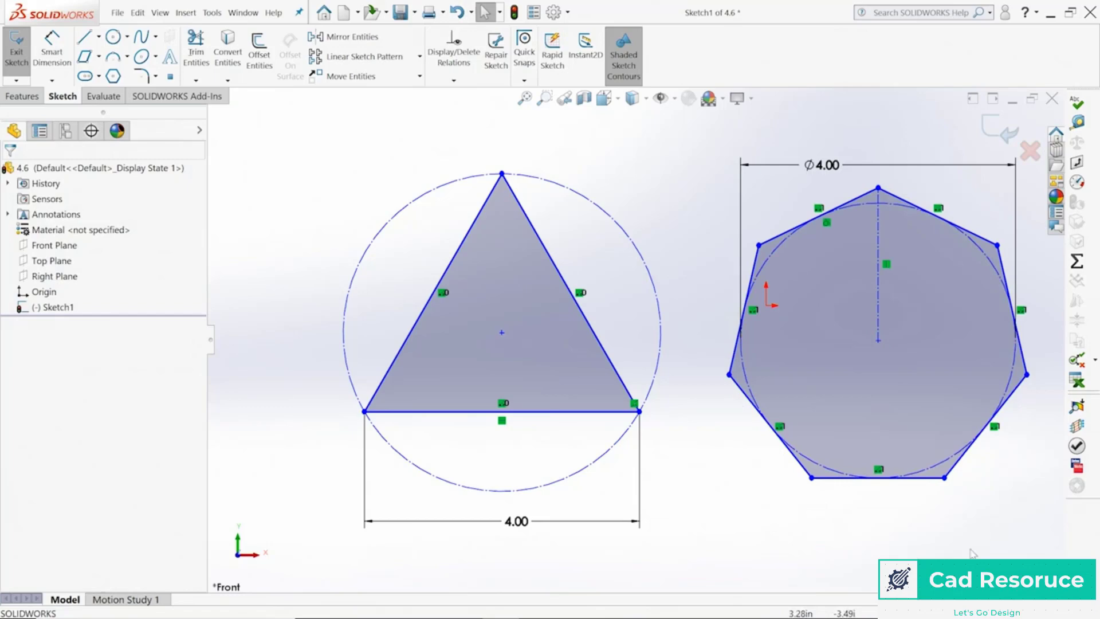
Convert the heptagon's bottom and lower-right edges to construction geometry
key(z)
scroll(836, 395, up, 3)
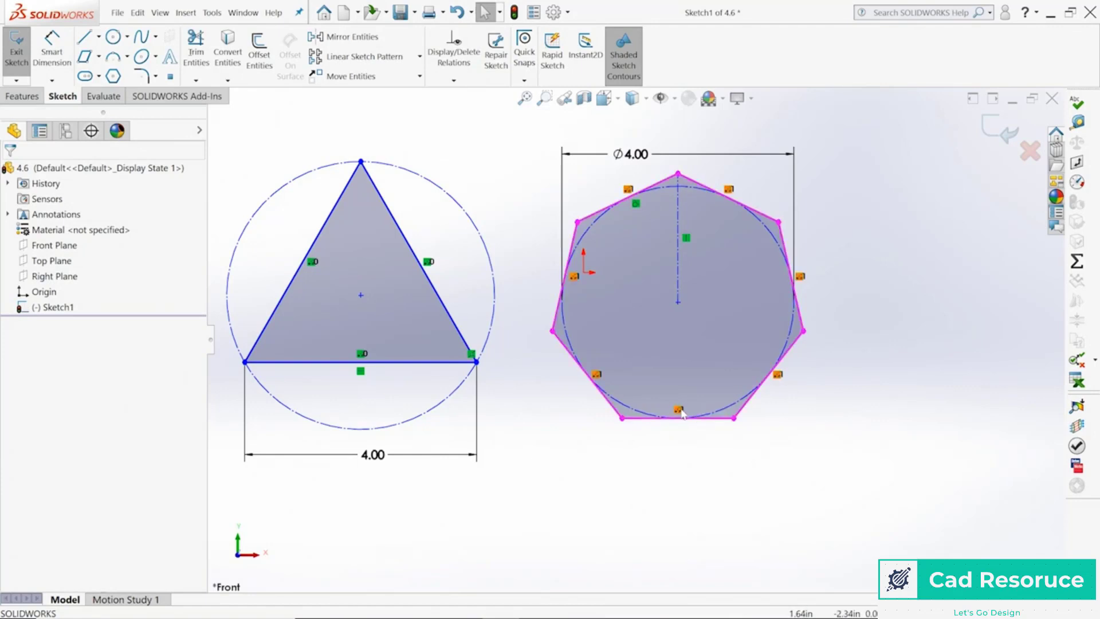
click(720, 421)
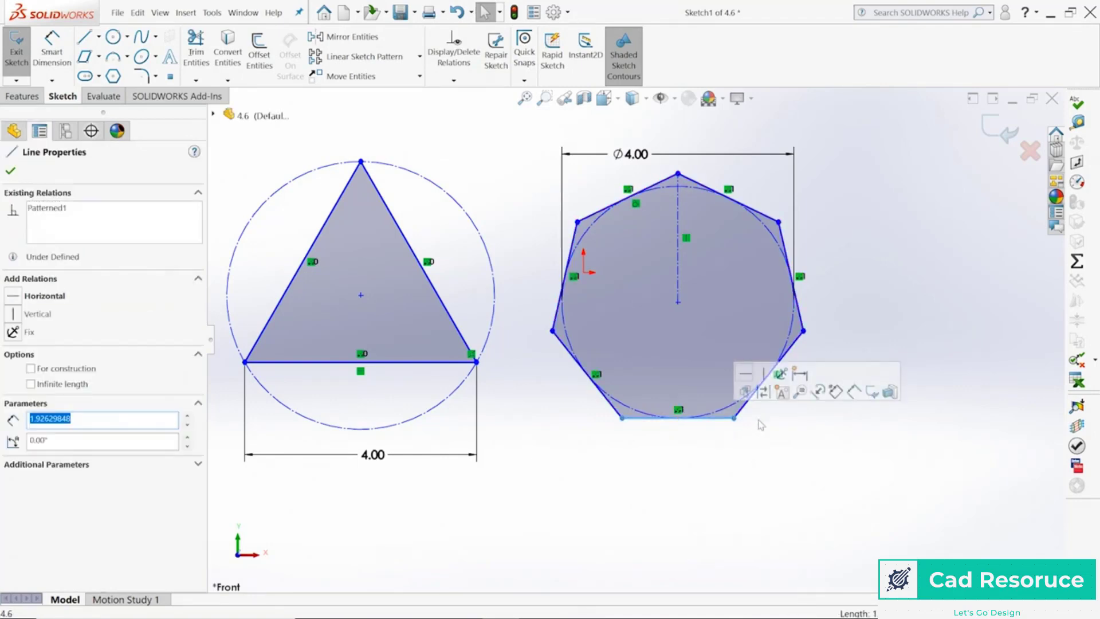
ctrl+click(746, 406)
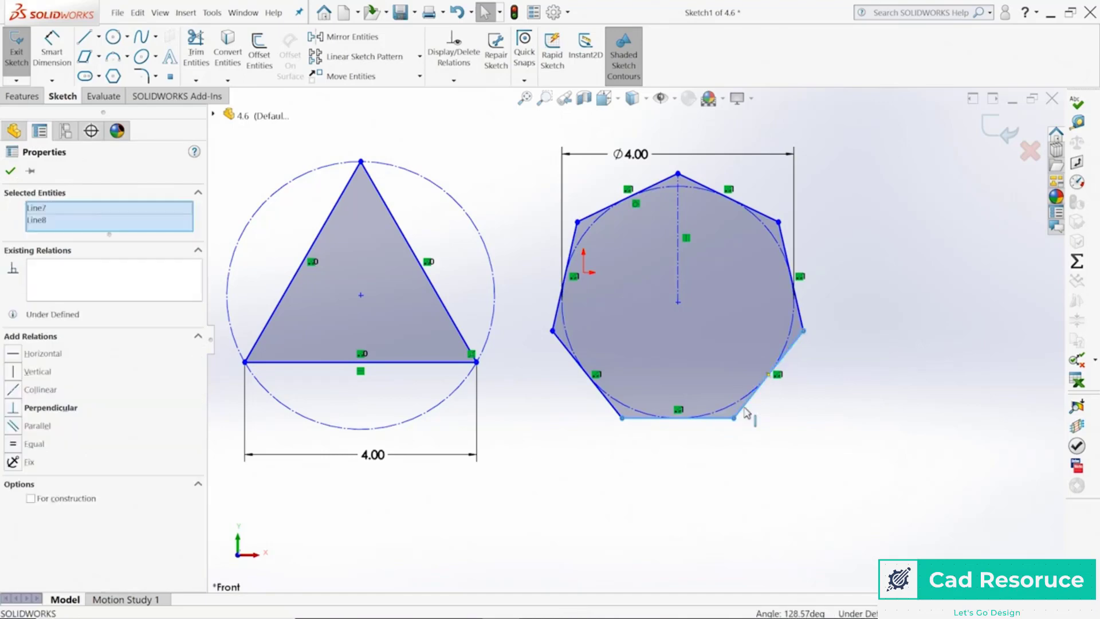
click(799, 383)
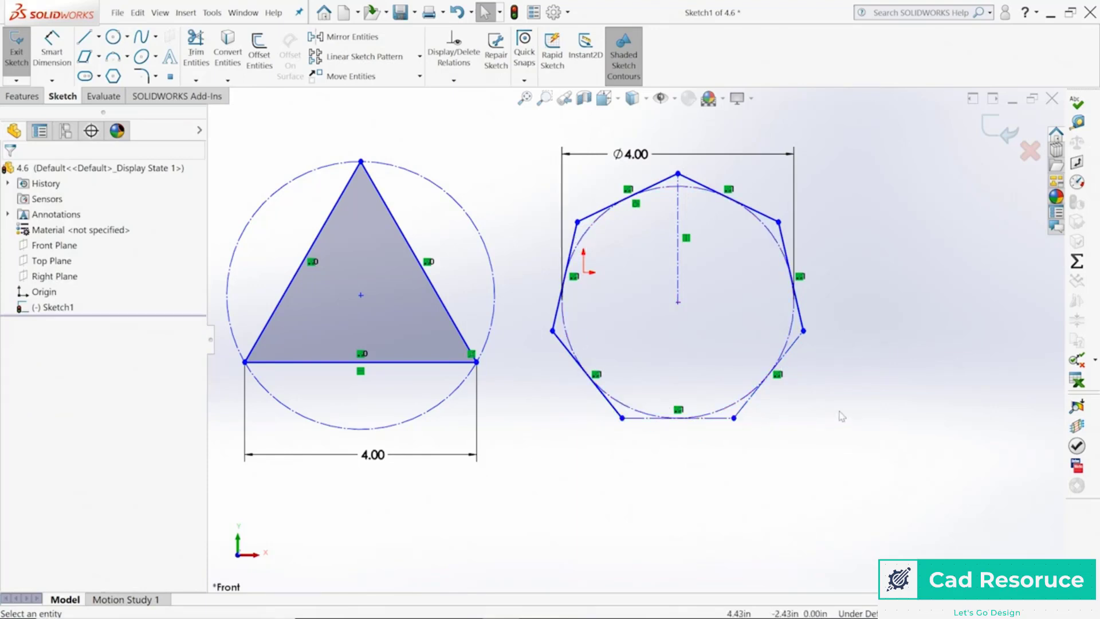
Draw two lines from the heptagon's lower-left vertex down to a point and up to its right vertex
click(84, 36)
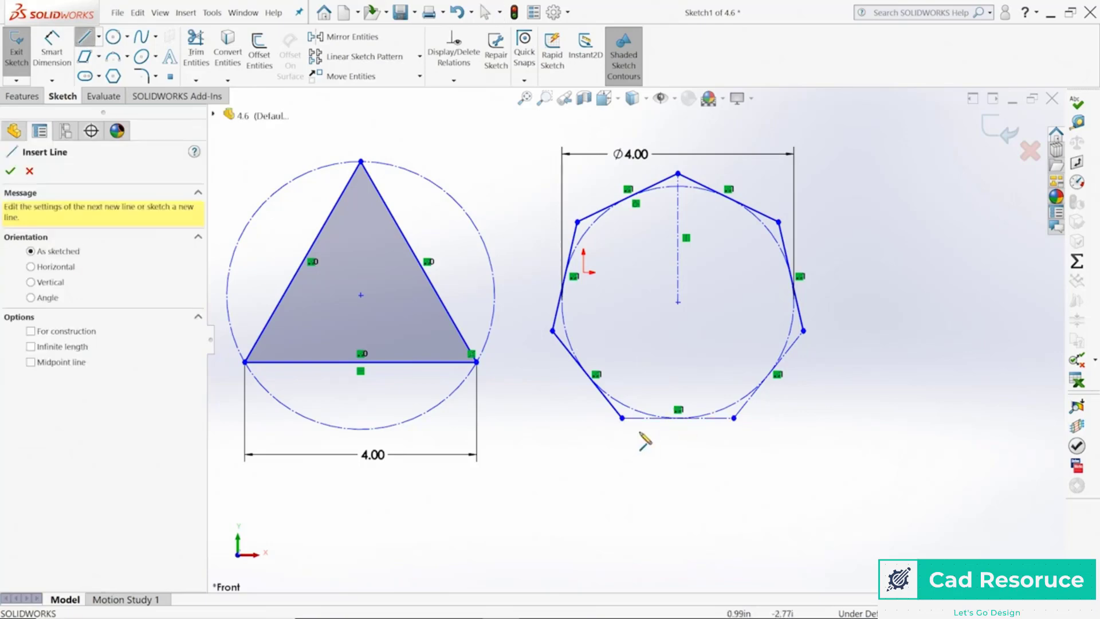
click(622, 418)
click(773, 505)
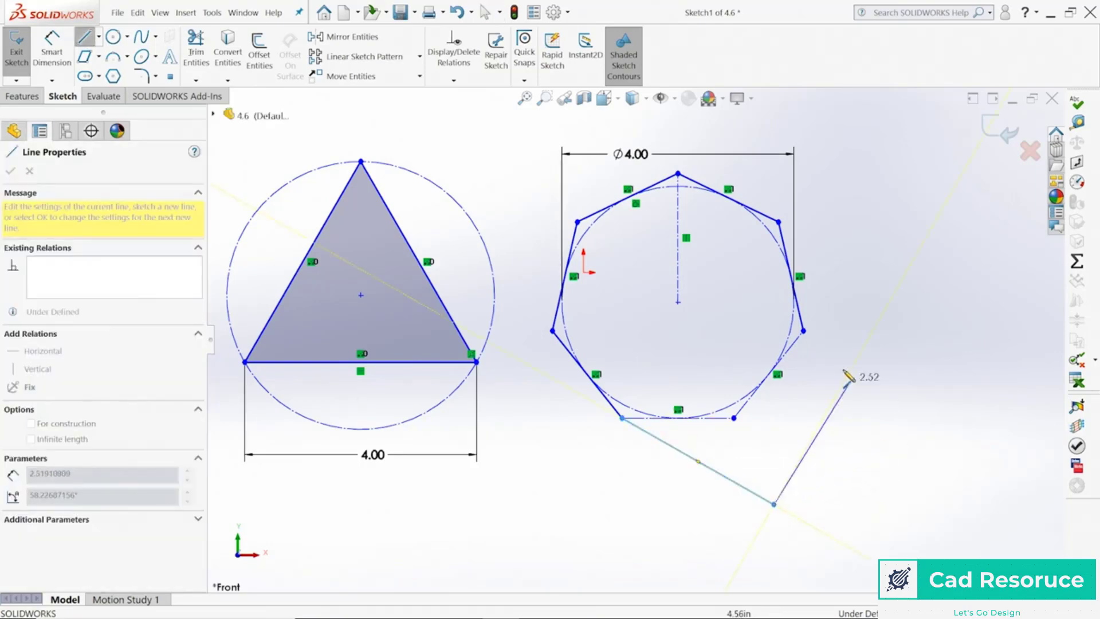
click(803, 331)
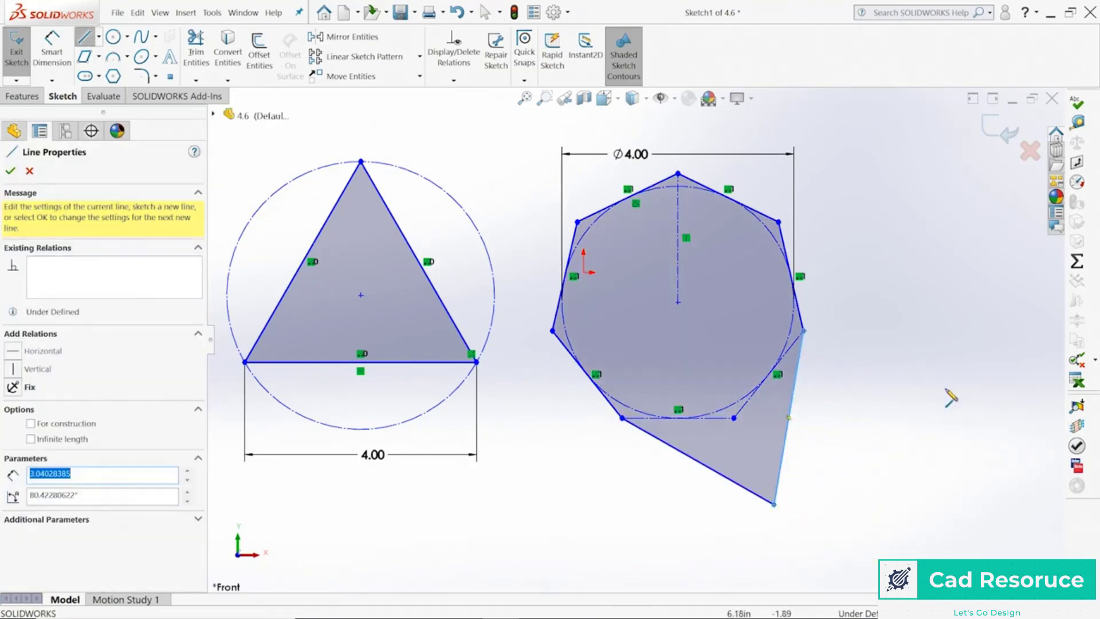
key(Escape)
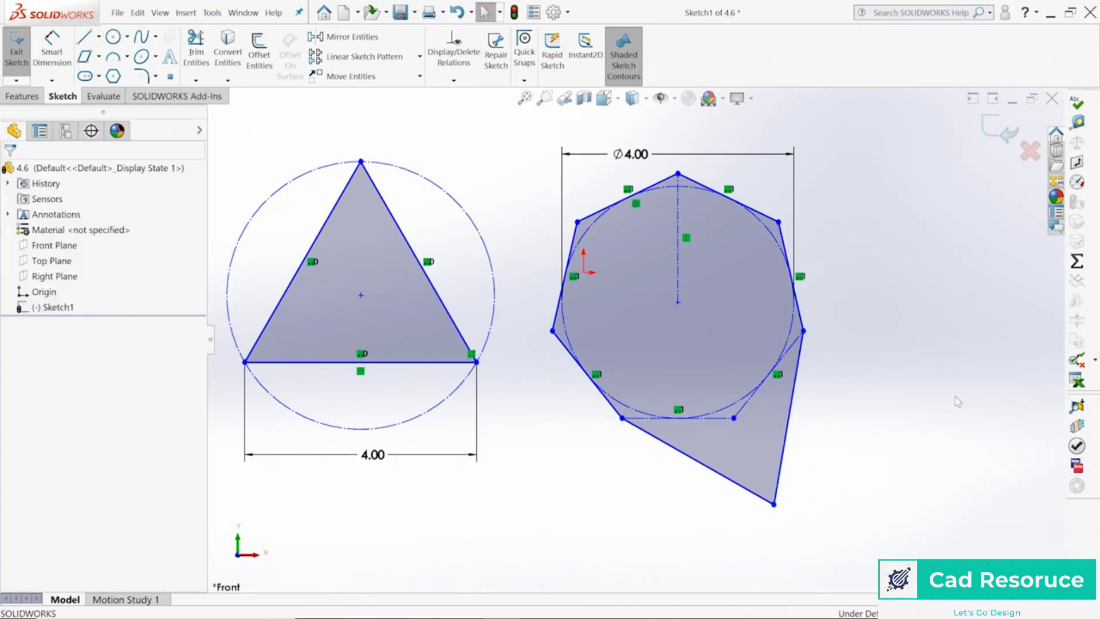